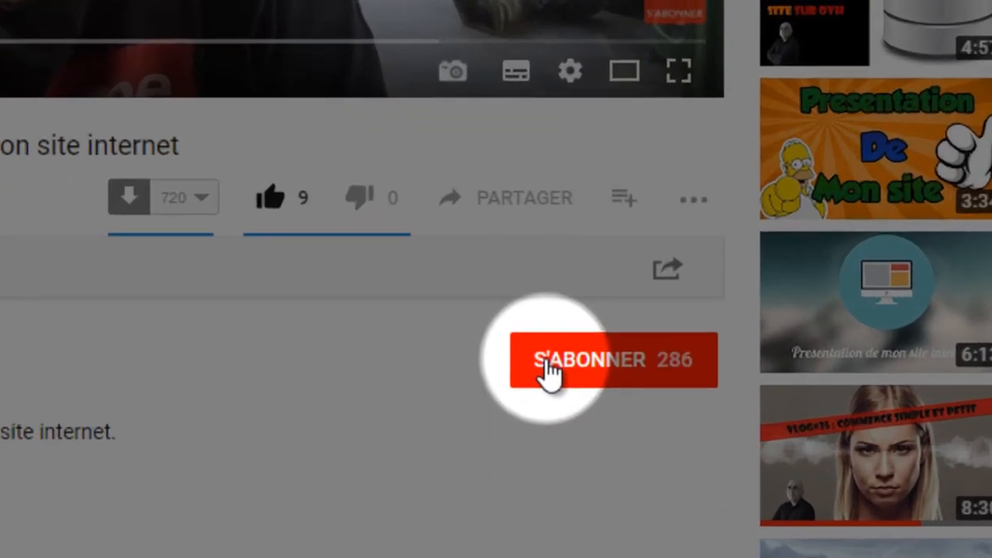
Subscribe to the YouTube channel and turn on its notifications
left_click(546, 368)
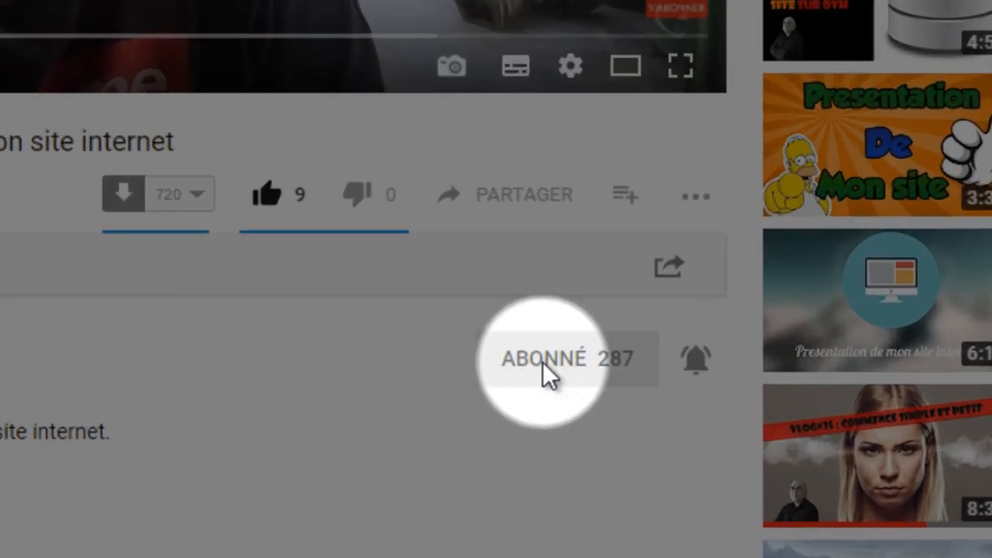
left_click(699, 368)
left_click(699, 369)
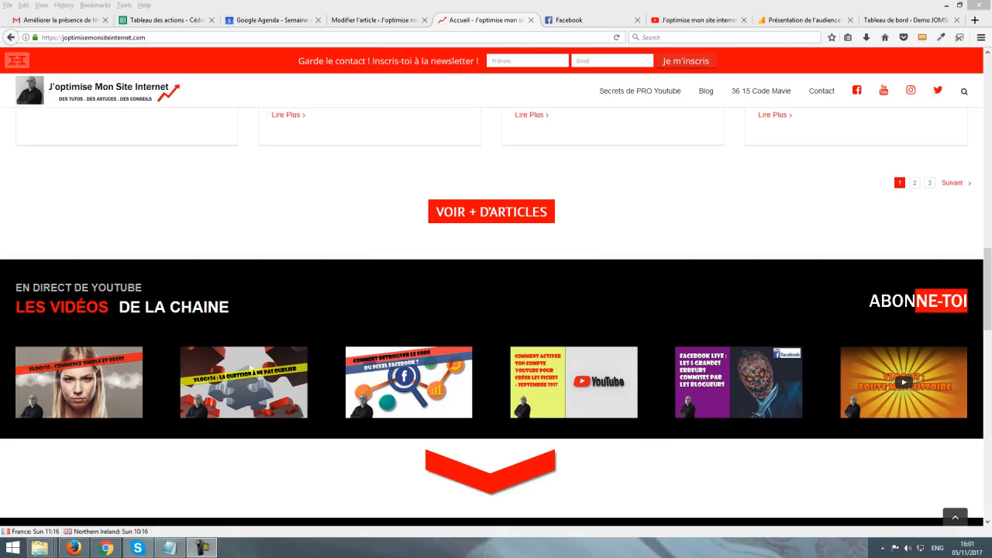
Open the Yoast SEO dashboard in the Demo JOMSI WordPress admin to review its problems and notifications
left_click(903, 19)
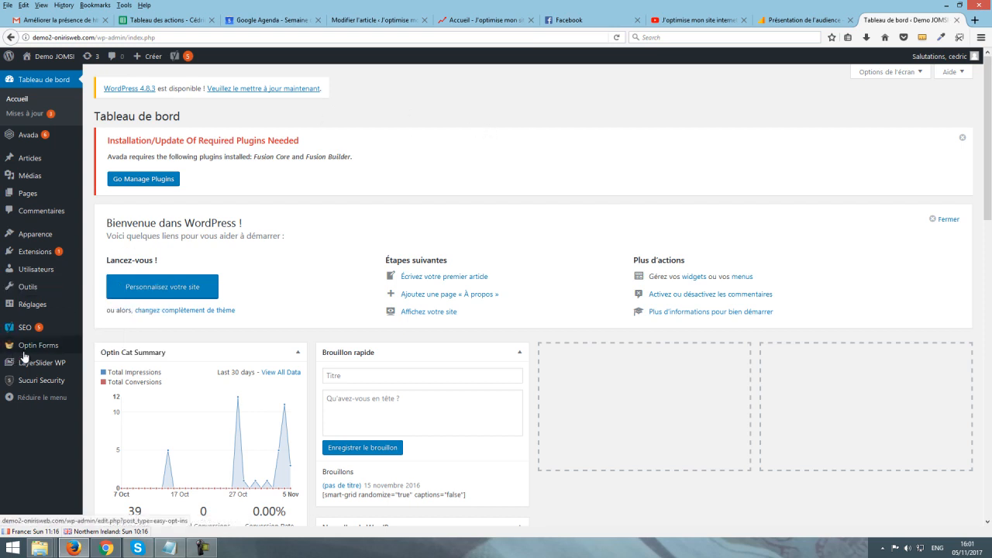
mouse_move(37, 333)
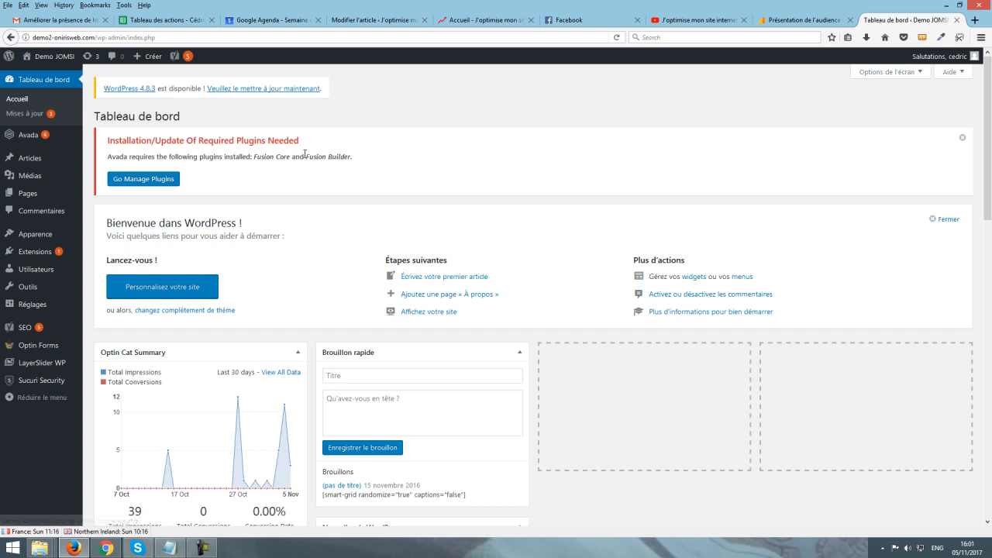
mouse_move(42, 314)
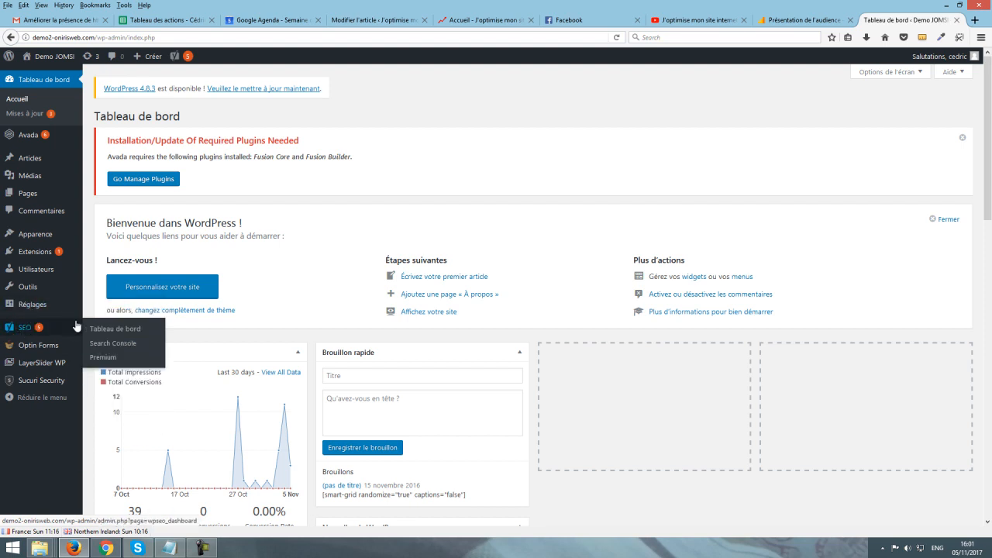
left_click(109, 329)
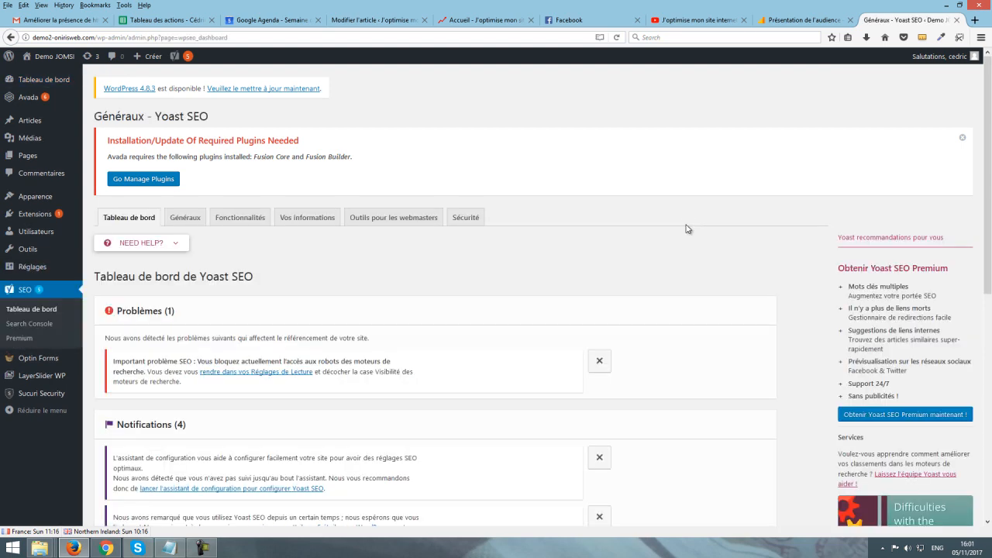
scroll(689, 223, "down", 3)
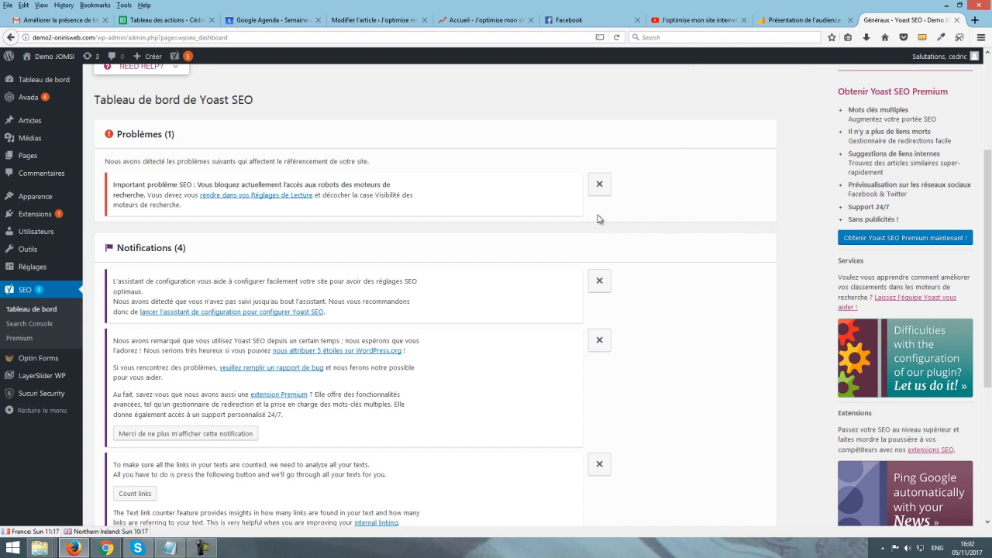
Open the linked reading settings in a separate tab, check the search engine visibility option, and return to the Yoast SEO dashboard
right_click(280, 195)
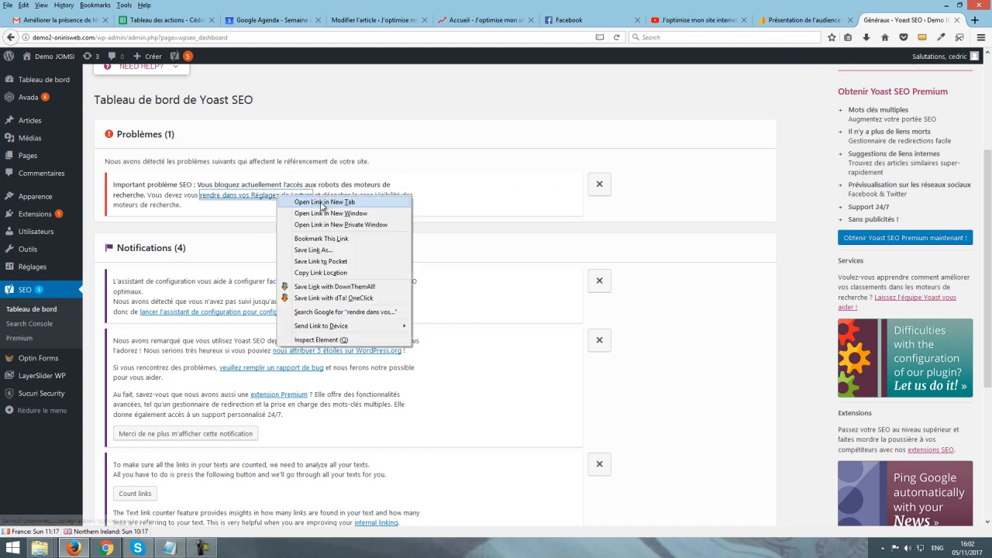
left_click(321, 204)
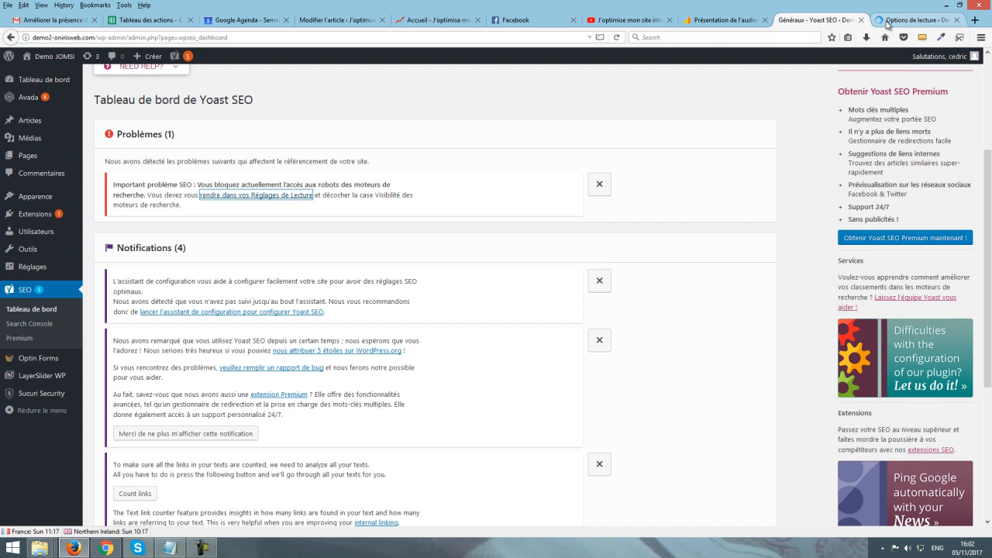
key("ctrl+Tab")
scroll(697, 319, "down", 1)
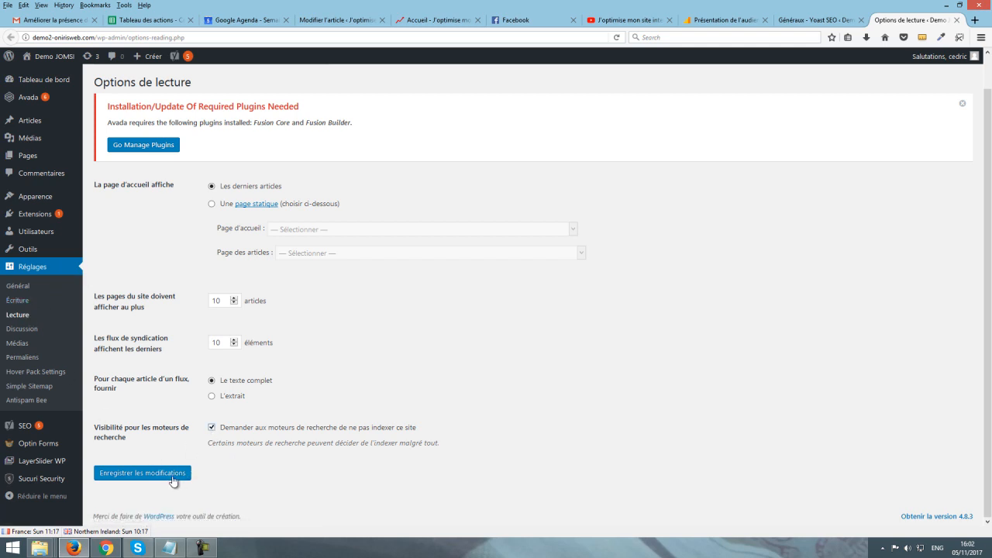
left_click(806, 24)
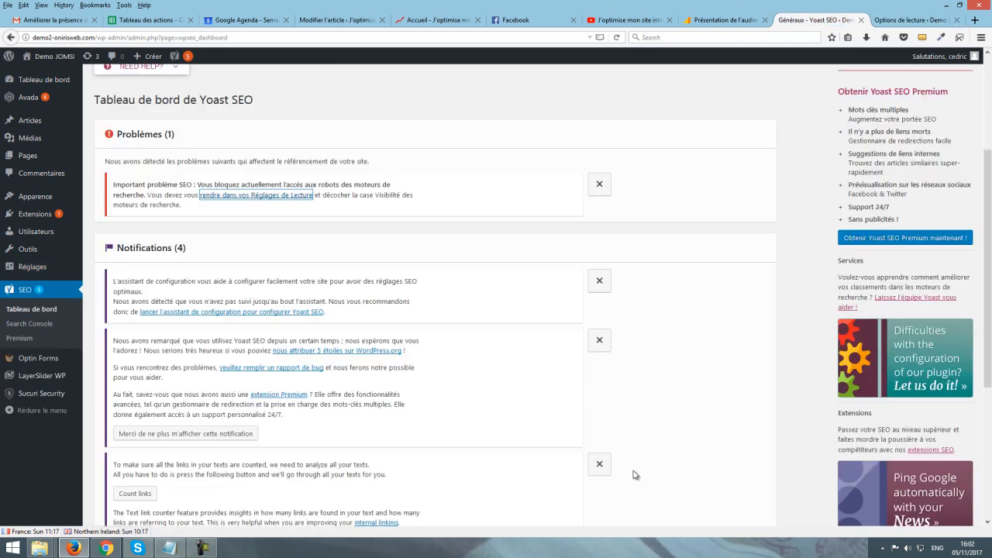
Start the Yoast SEO configuration assistant and set the environment to Option B, a site under construction that should not be indexed
left_click(214, 243)
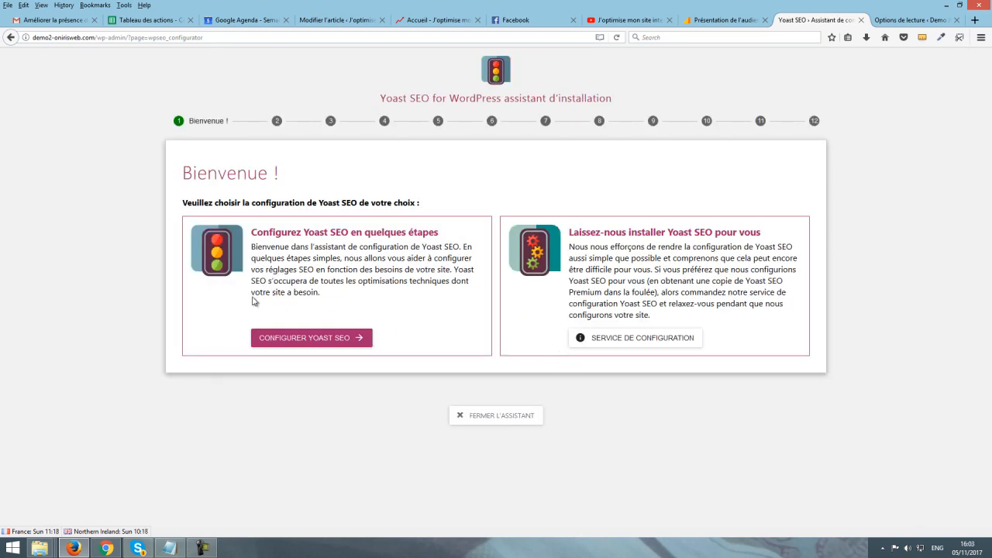
left_click(299, 345)
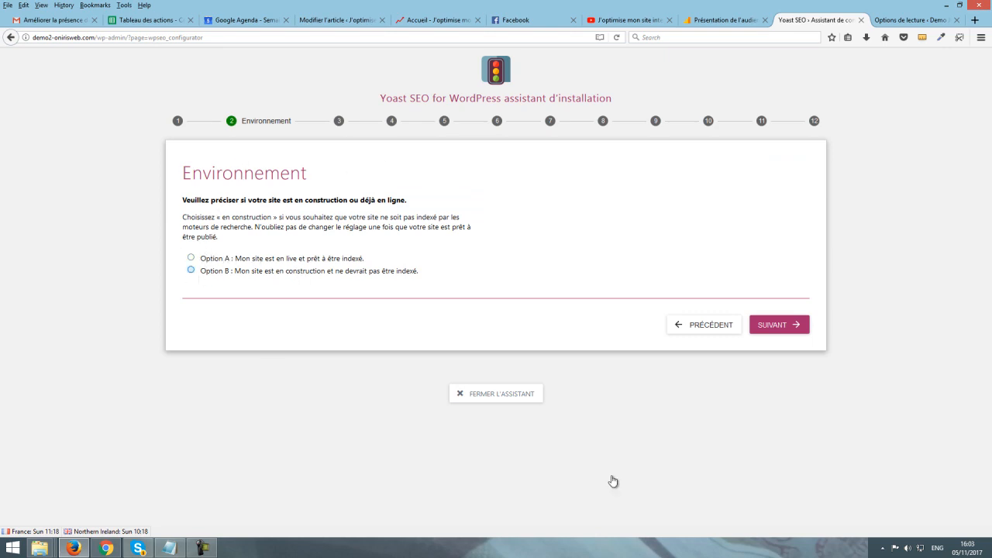
left_click(192, 272)
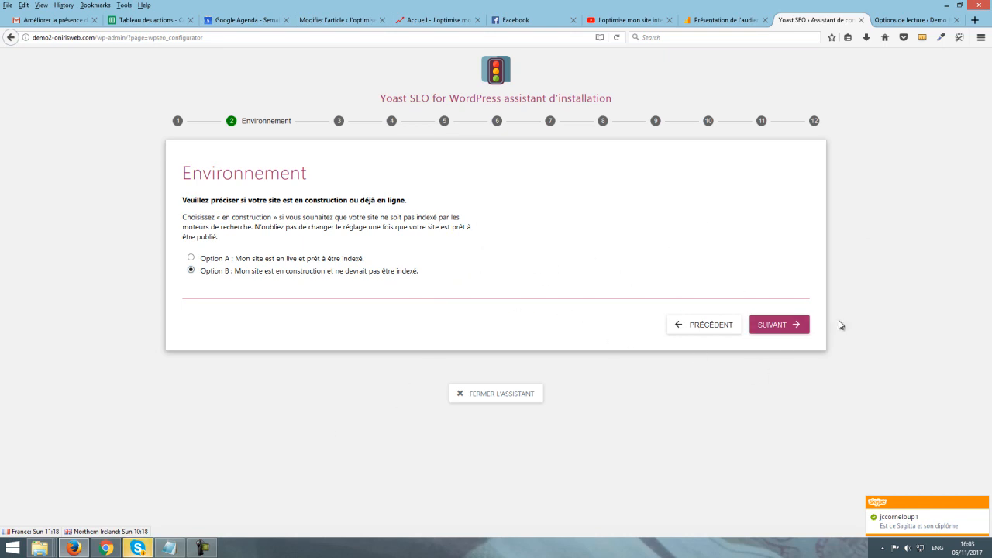
left_click(983, 502)
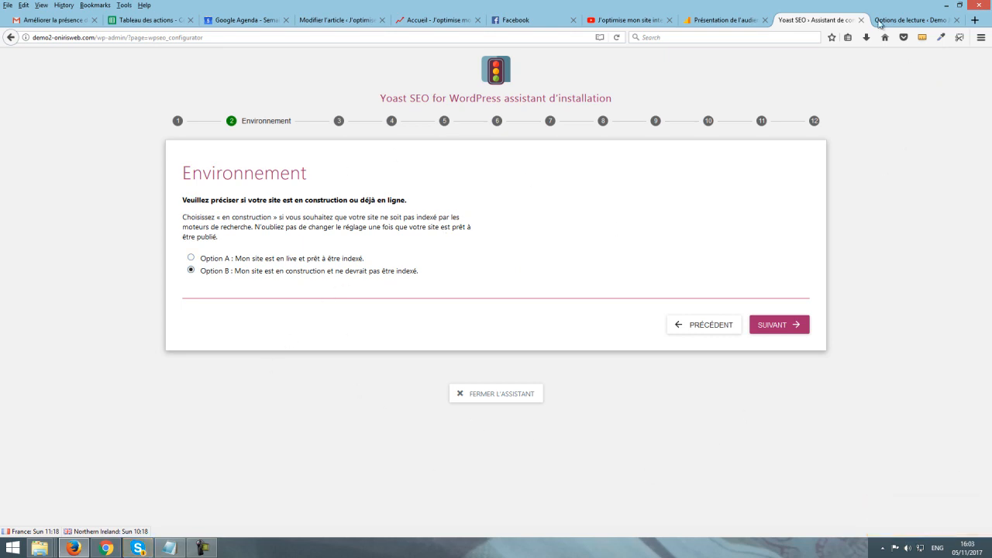
left_click(796, 331)
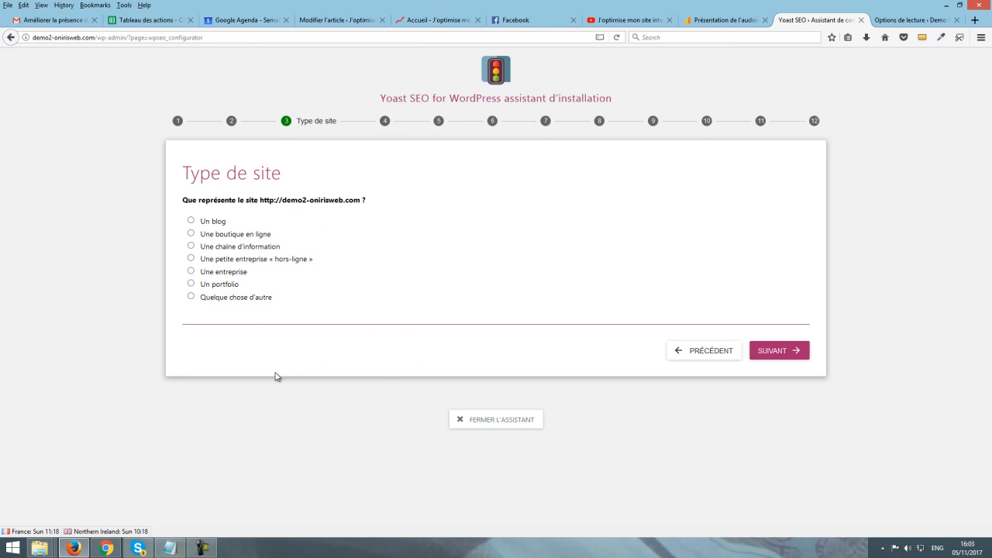
Set the site type to "Un blog" and accept "Personne" with the prefilled person's name as what the site represents
left_click(191, 219)
left_click(772, 350)
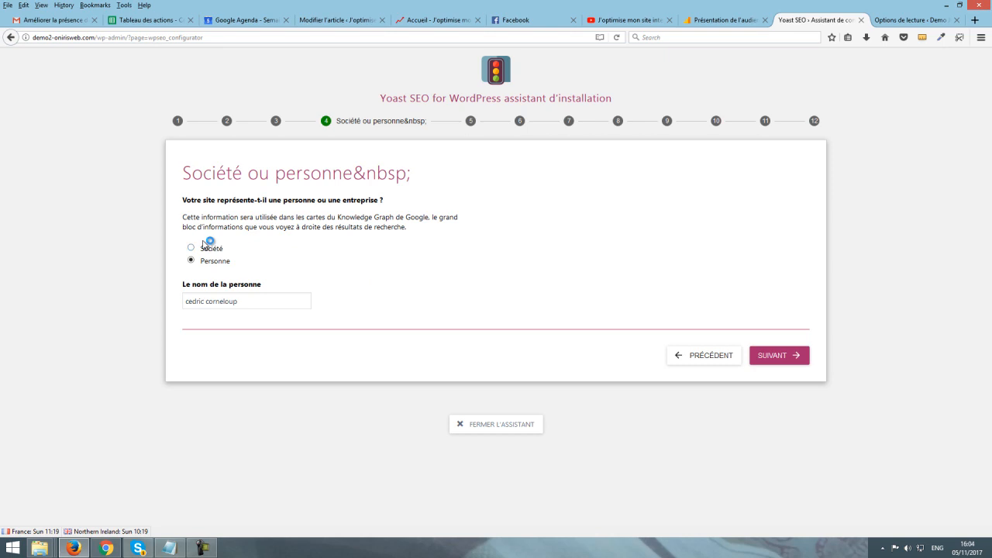
left_click(275, 298)
left_click(774, 358)
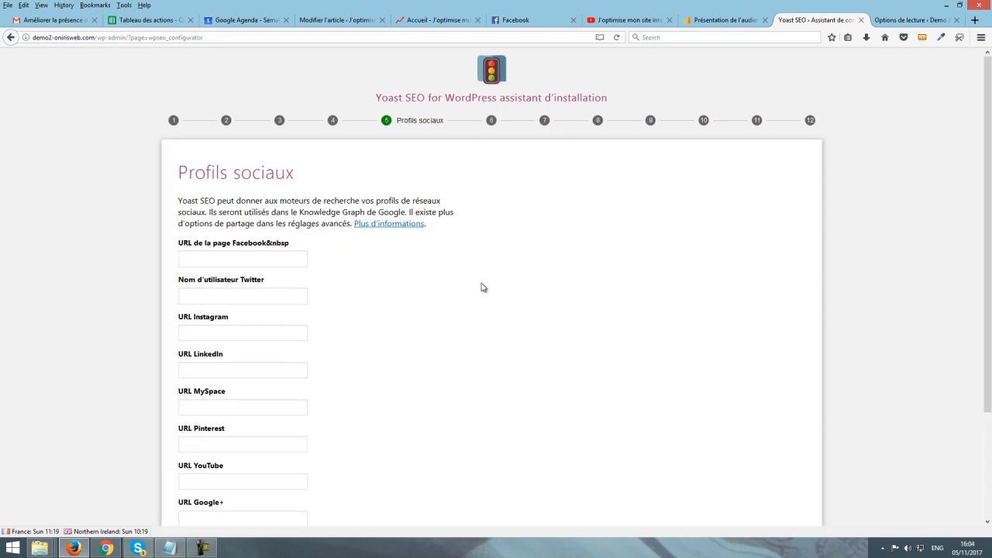
Open the "J'optimise mon site internet" page on Facebook and copy its URL for the social profiles form
scroll(496, 282, "down", 3)
scroll(518, 306, "up", 3)
scroll(548, 248, "down", 3)
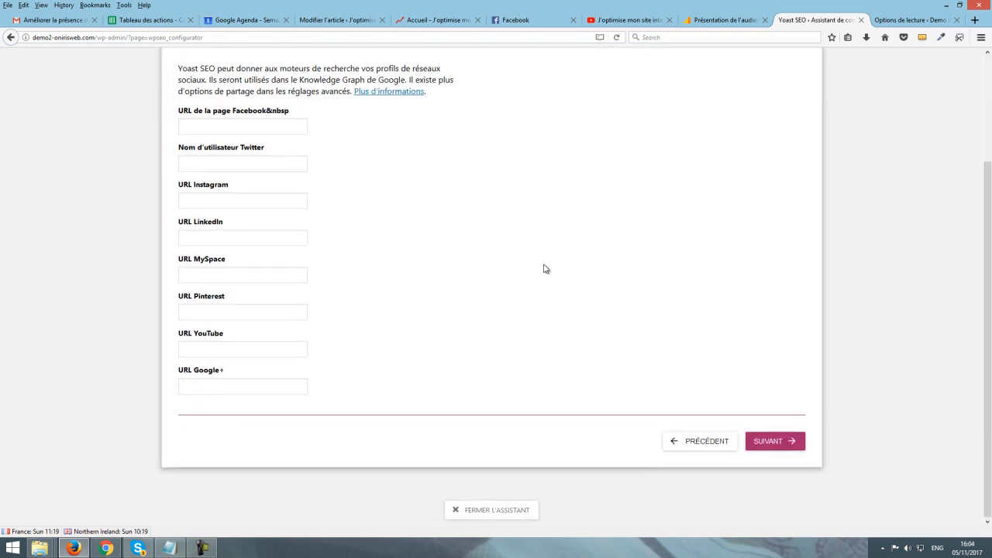
scroll(542, 269, "up", 2)
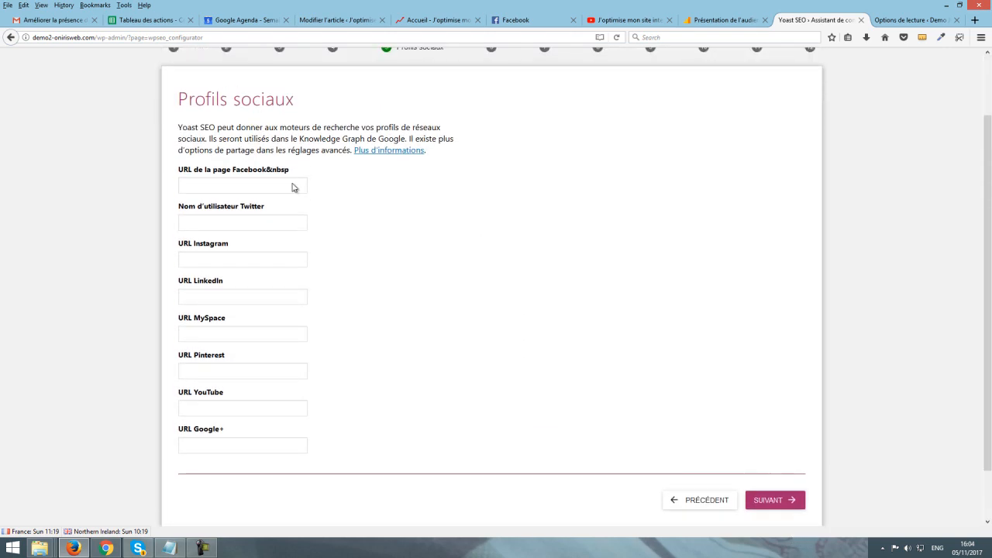
left_click(230, 186)
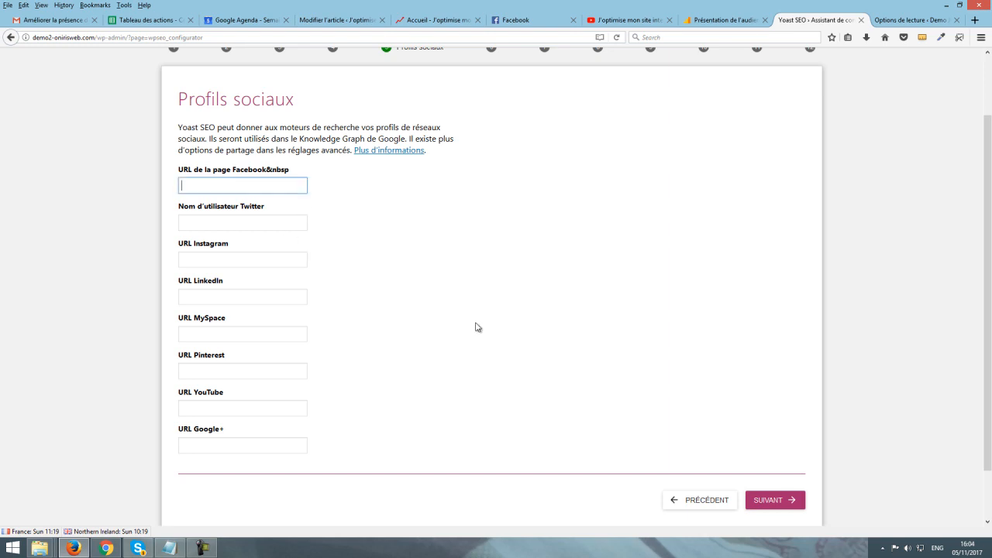
left_click(514, 19)
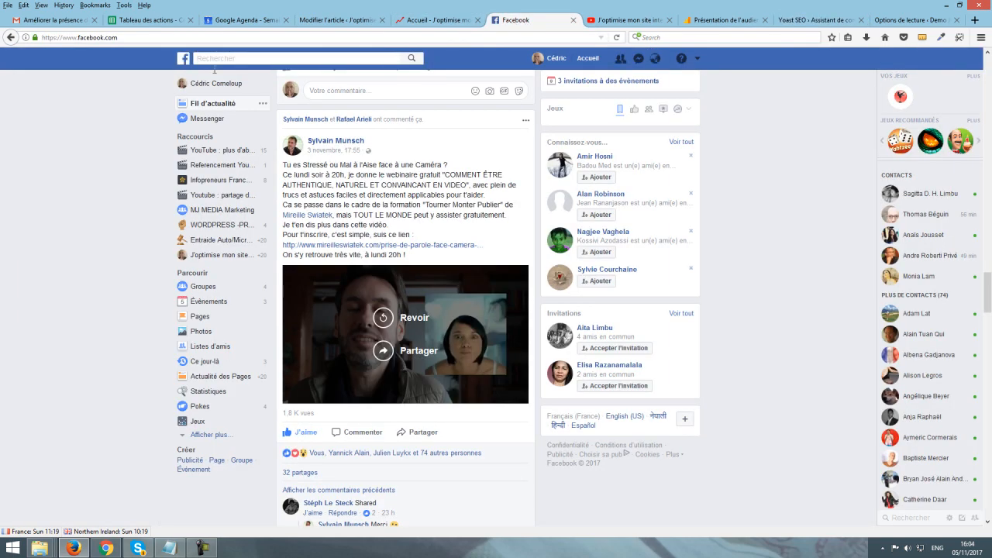
left_click(698, 59)
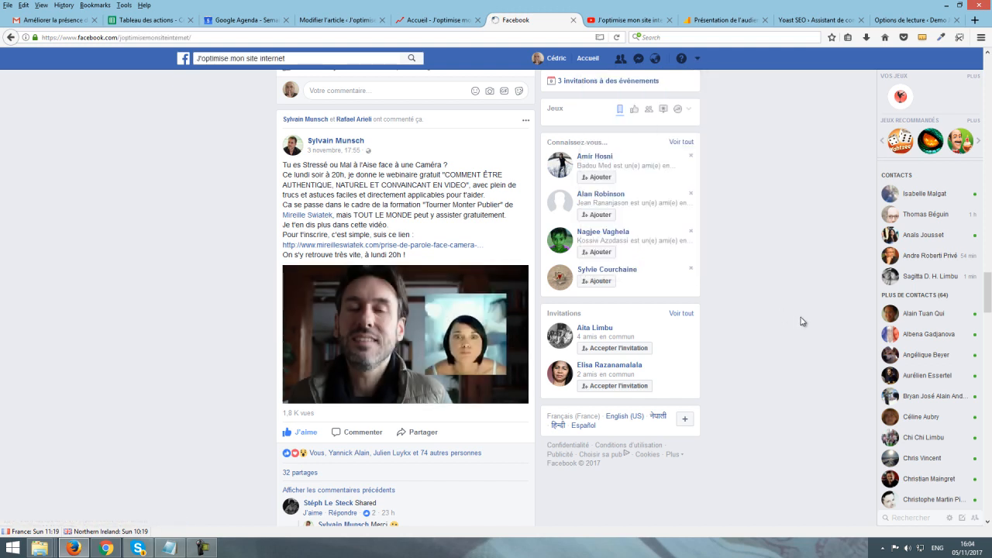
left_click(175, 37)
right_click(175, 37)
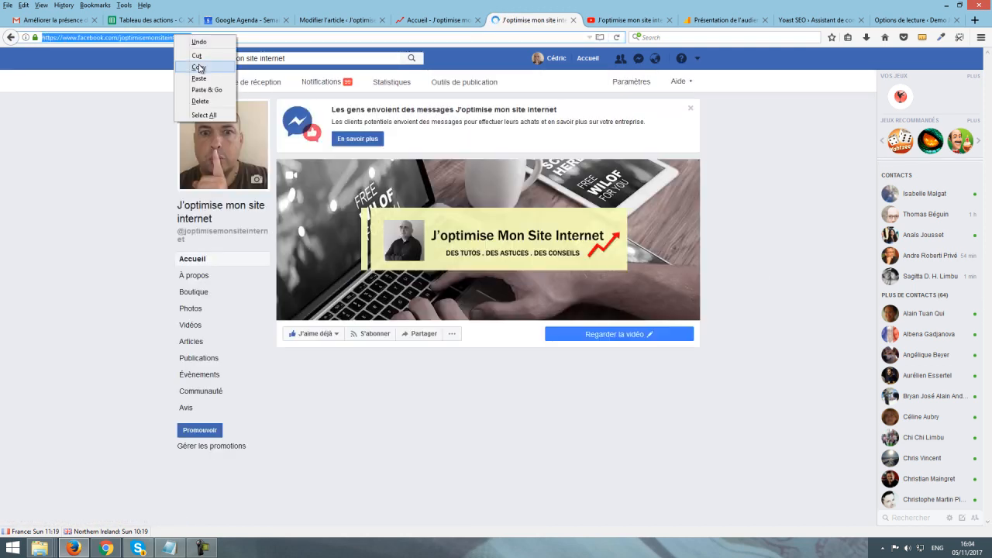
left_click(199, 67)
Return to the Yoast SEO assistant and paste the copied address as the Facebook page URL
left_click(905, 19)
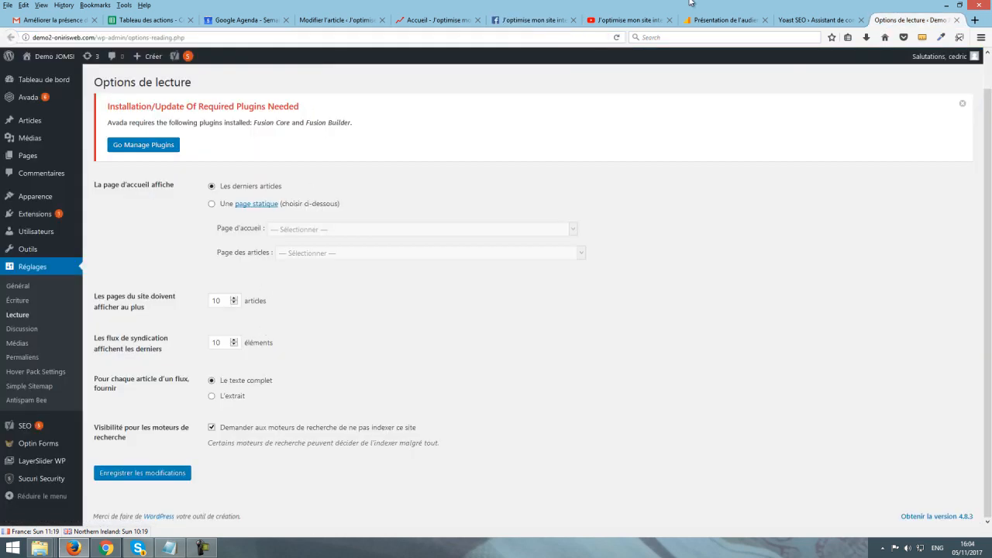
left_click(815, 21)
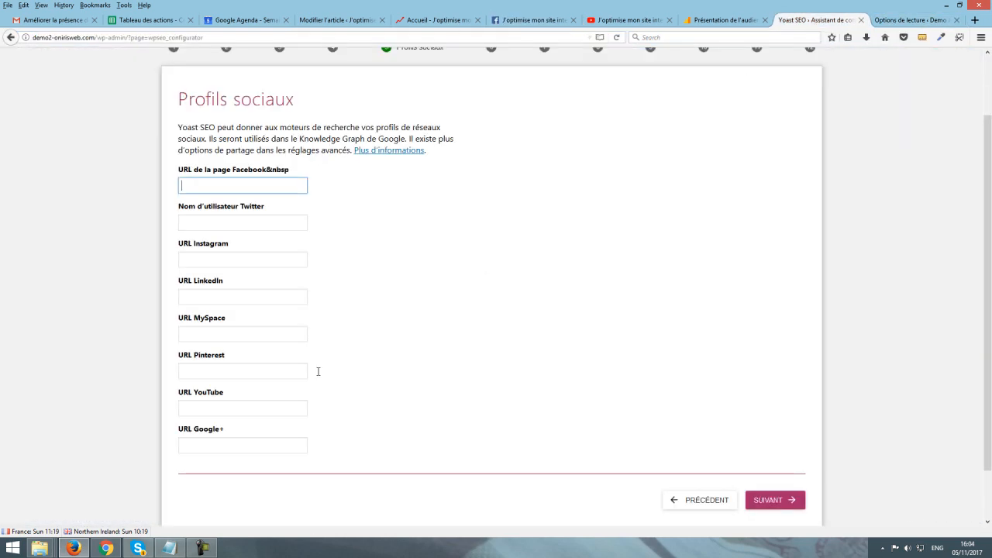
right_click(254, 184)
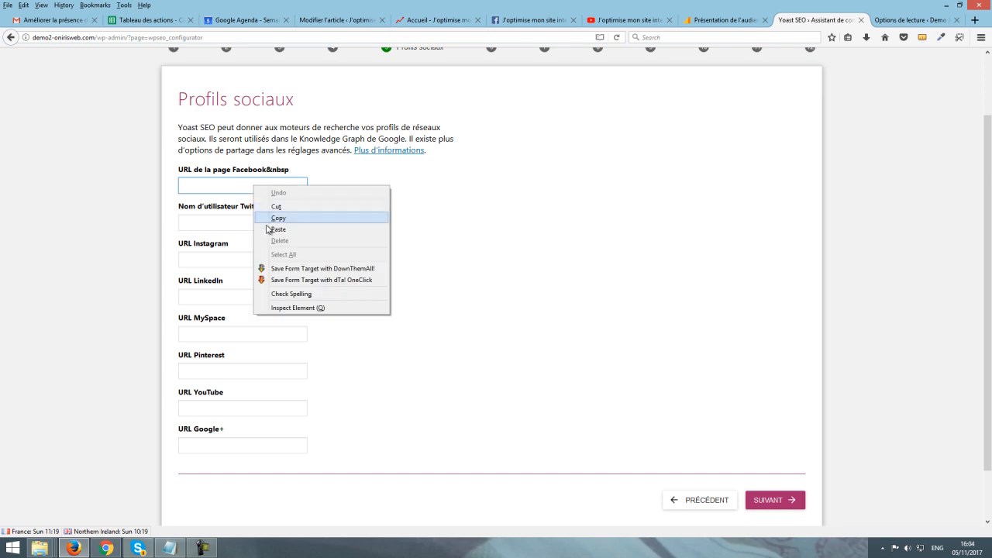
left_click(272, 230)
left_click(249, 218)
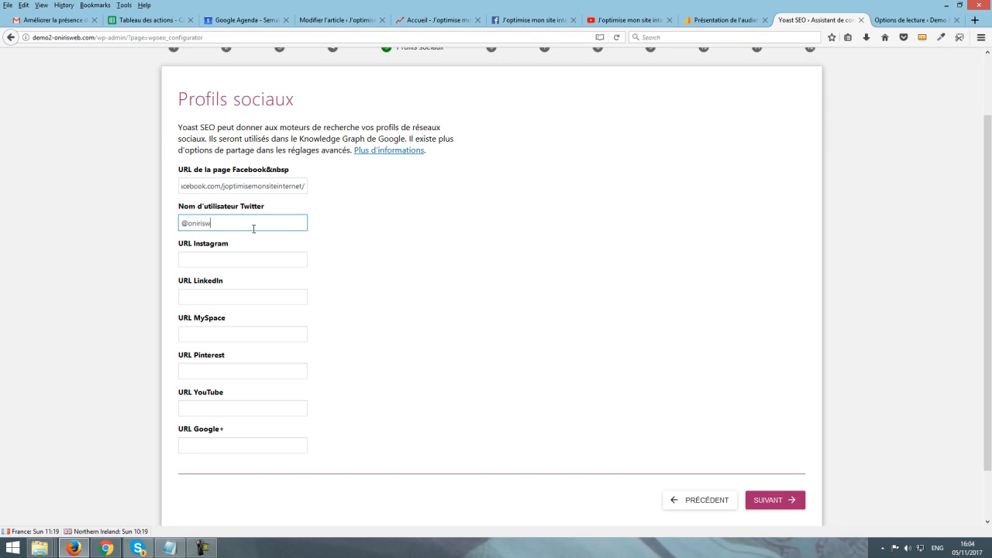
left_click(218, 260)
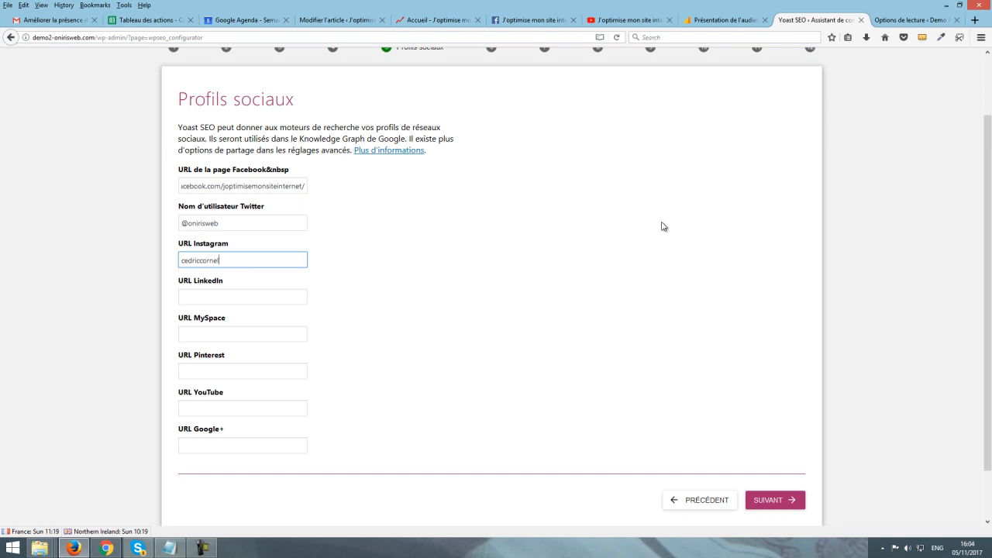
left_click(306, 299)
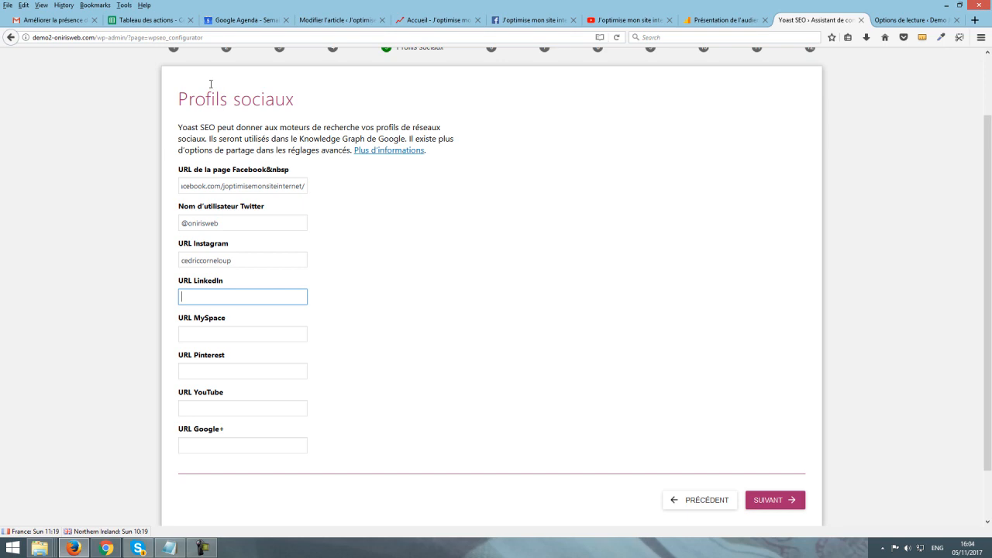
left_click(255, 335)
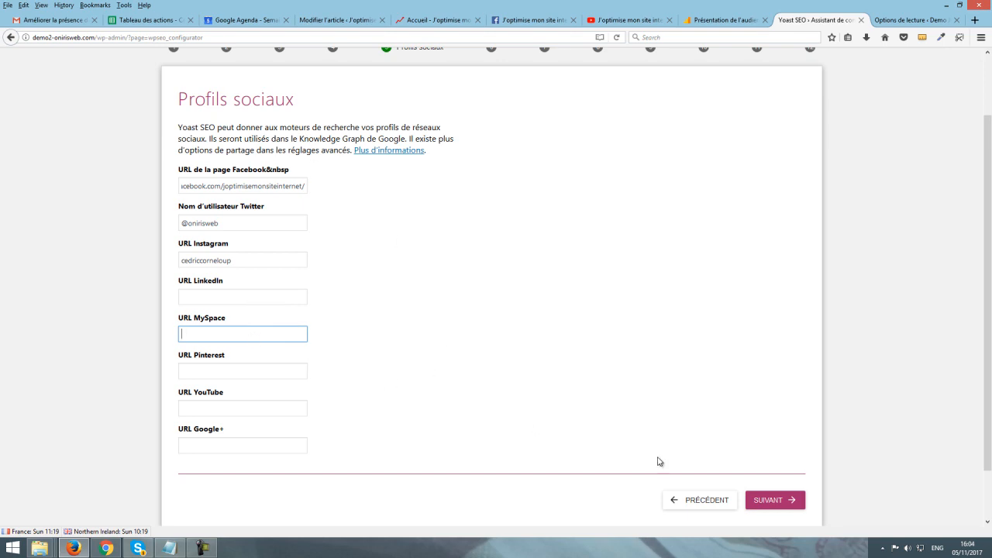
left_click(306, 369)
scroll(558, 447, "down", 2)
left_click(256, 347)
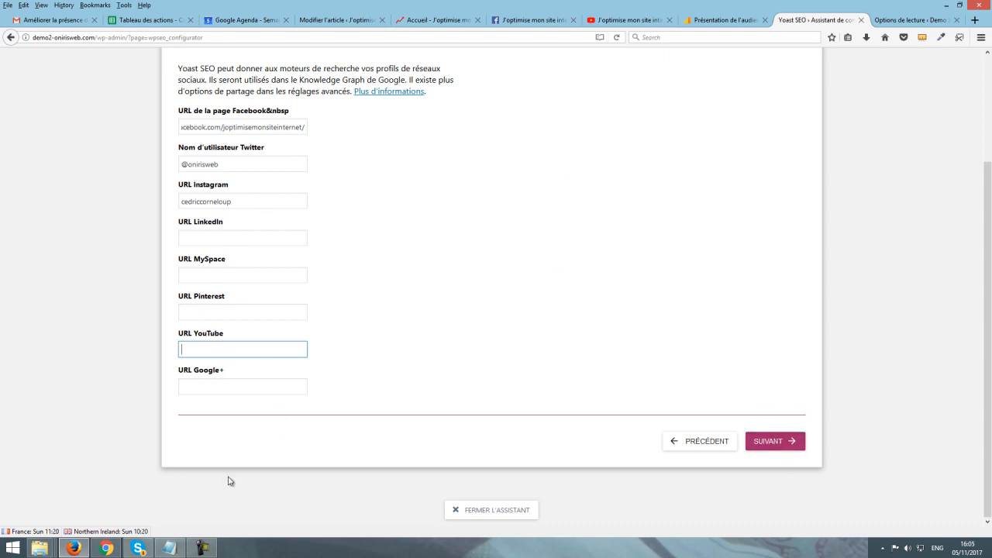
left_click(764, 440)
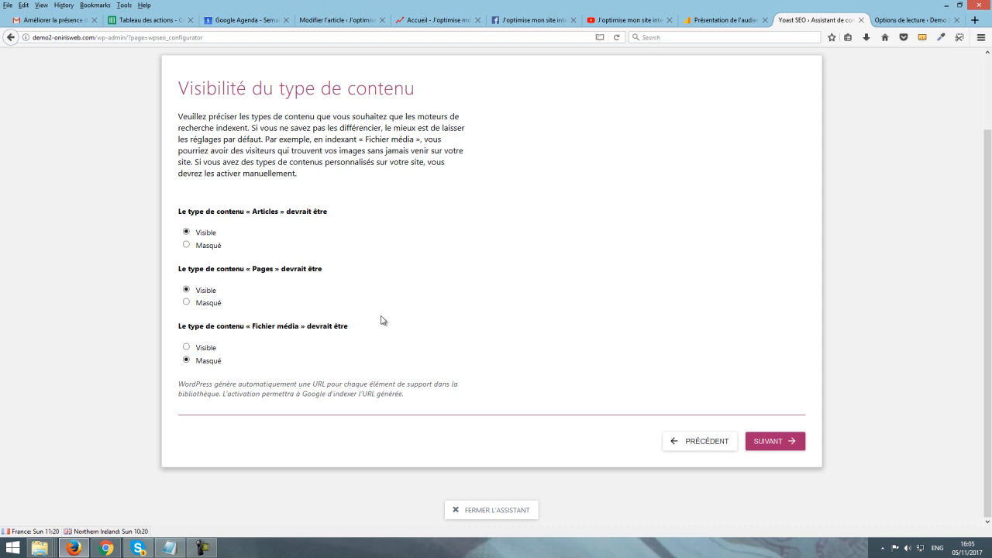
Keep the "Fichier média" content type set to "Masqué" and accept "Non" for multiple authors
left_click(187, 359)
left_click(775, 441)
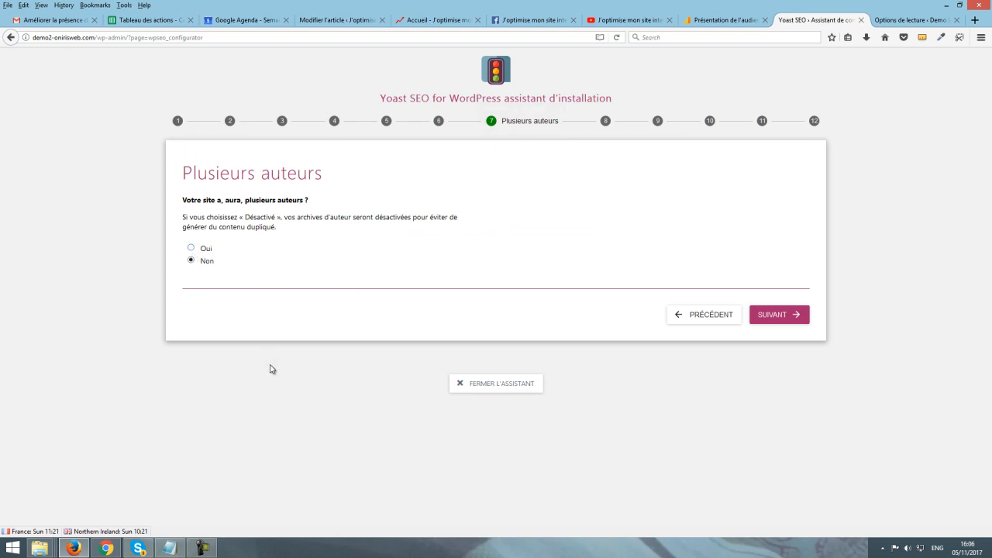
left_click(771, 316)
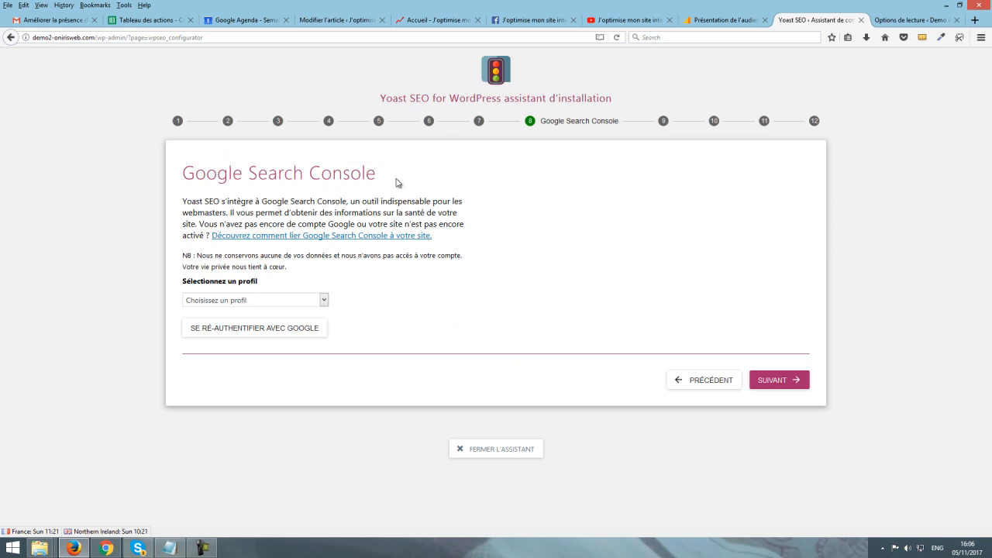
left_click(250, 299)
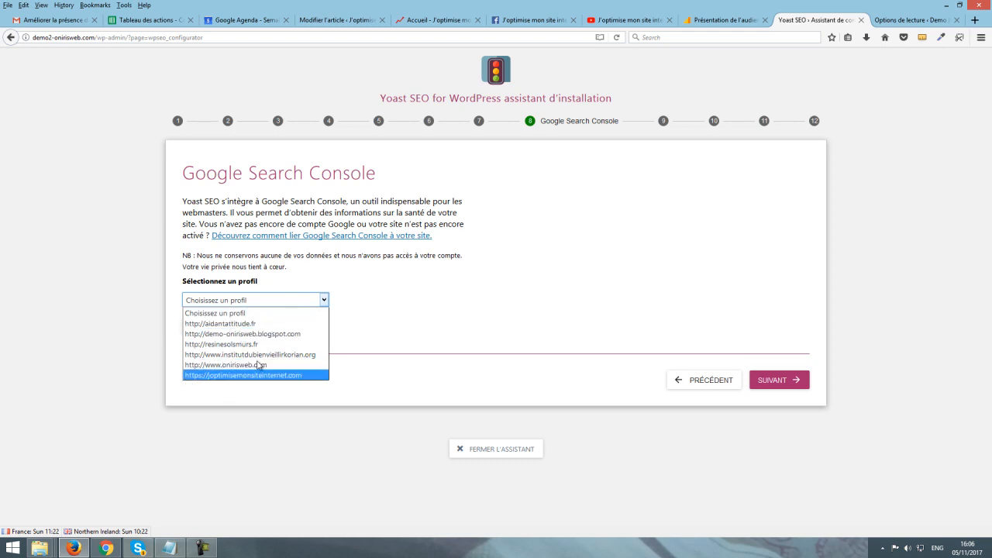
left_click(612, 317)
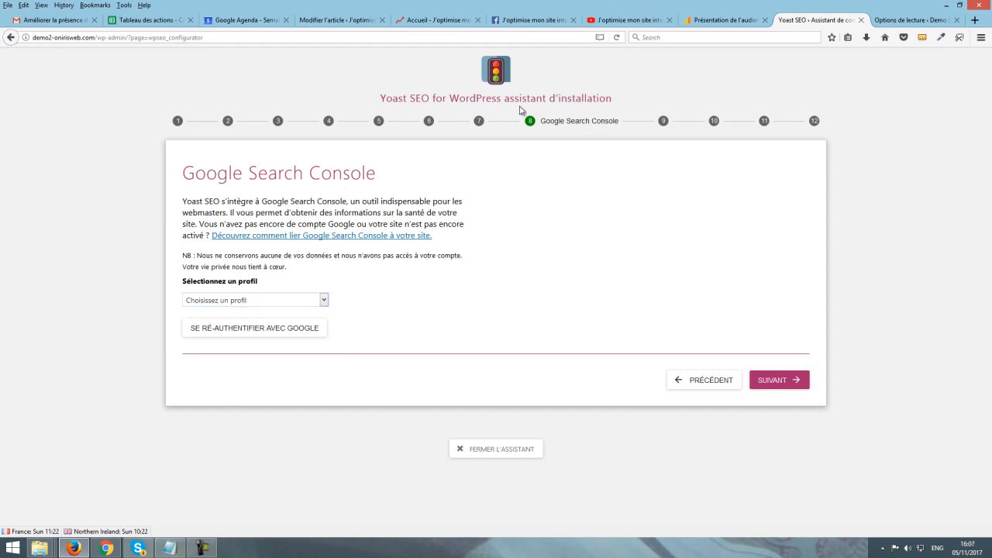
left_click(280, 302)
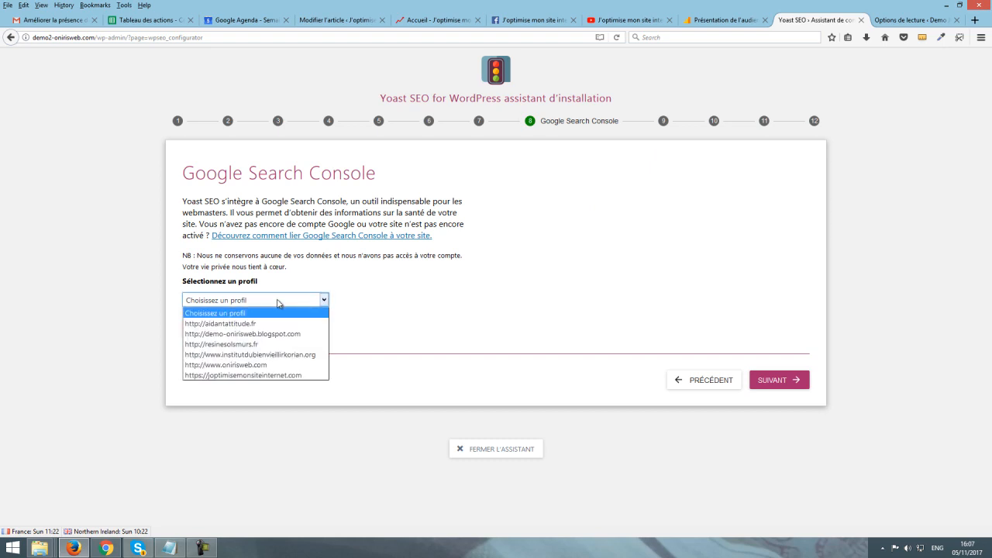
left_click(263, 375)
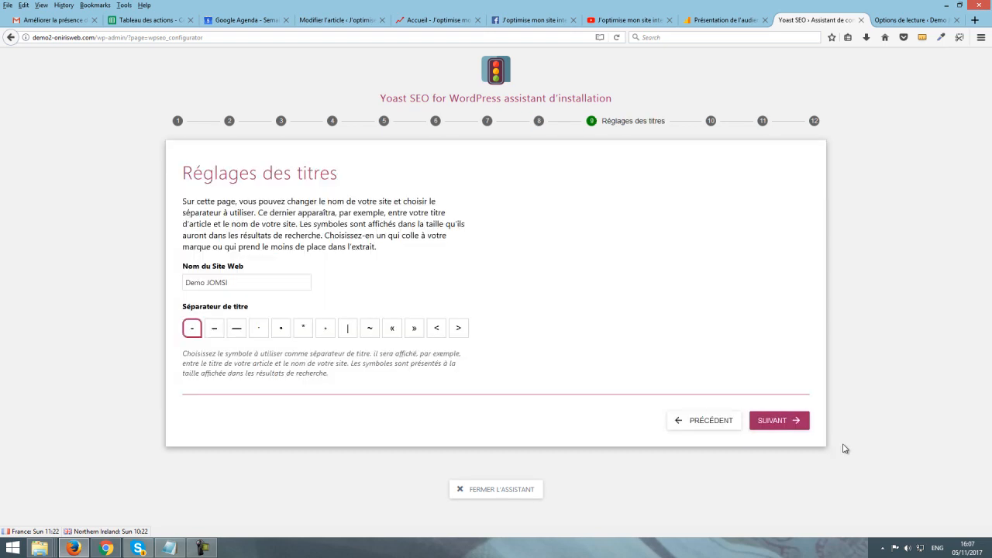
Keep "Demo JOMSI" as the website name and the hyphen as title separator, and continue to the newsletter page
left_click(266, 280)
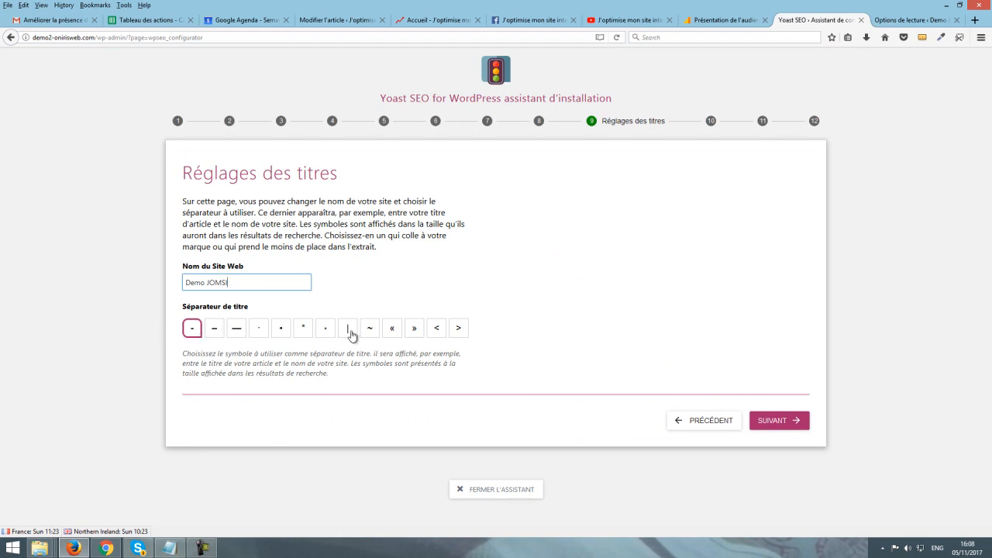
left_click(767, 422)
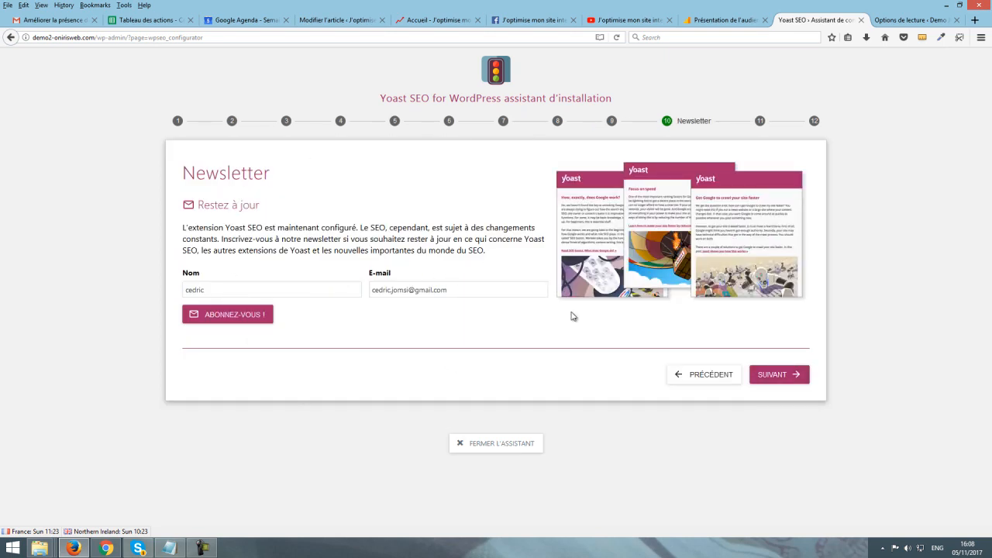
Skip the newsletter subscription and pass the Premium and training recommendations to reach the assistant's final page
left_click(779, 374)
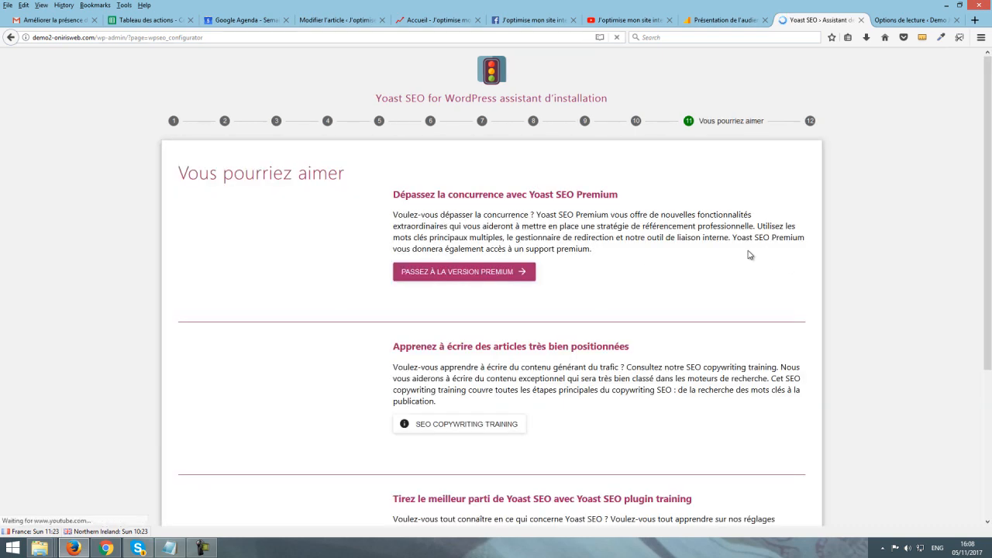
scroll(719, 257, "down", 2)
scroll(719, 257, "down", 5)
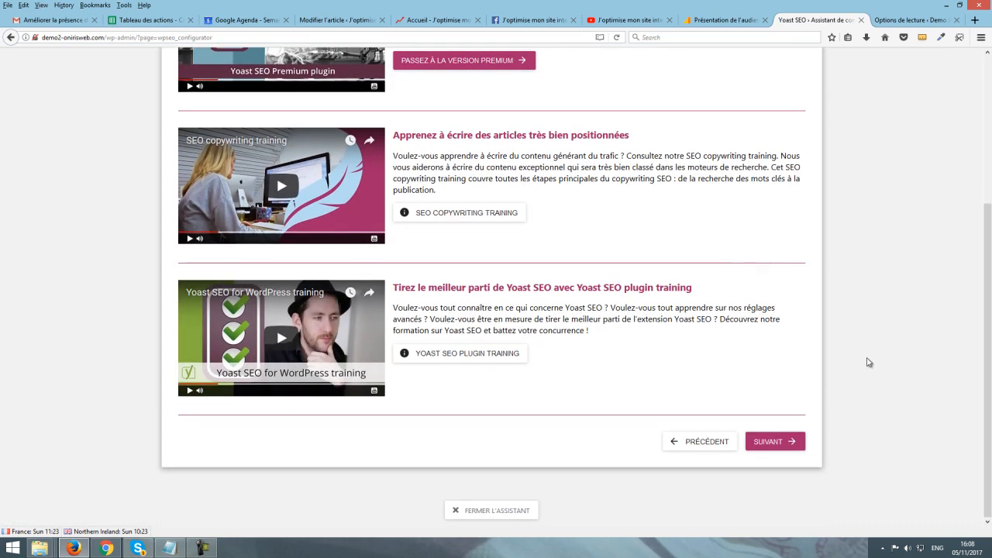
left_click(790, 443)
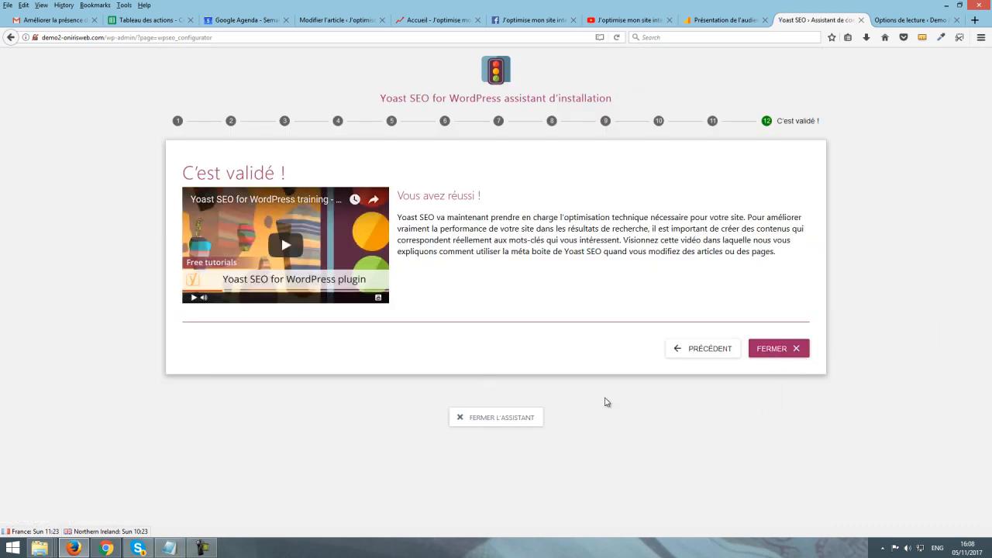
Close the completed configuration assistant and review the problems and notifications on the Yoast SEO dashboard
left_click(764, 350)
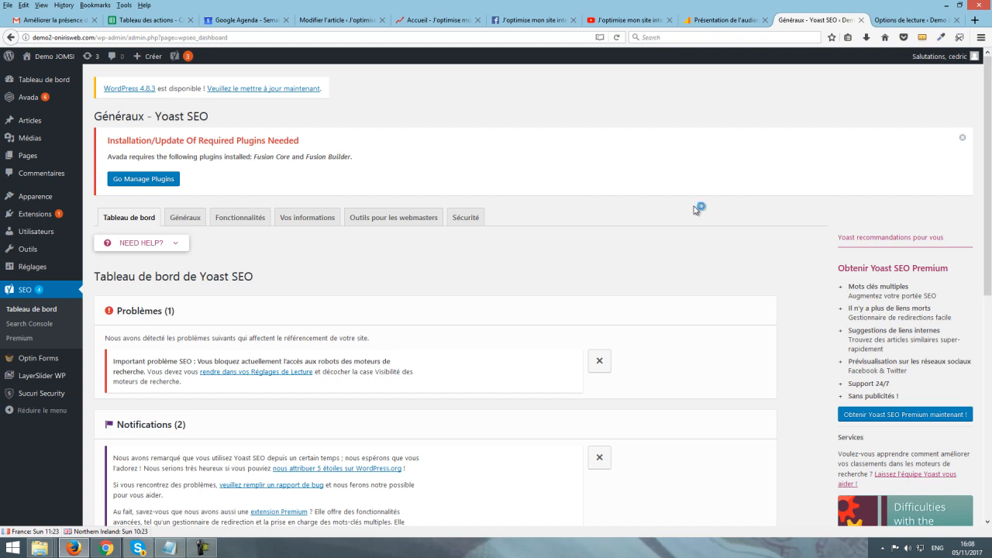
scroll(695, 209, "down", 4)
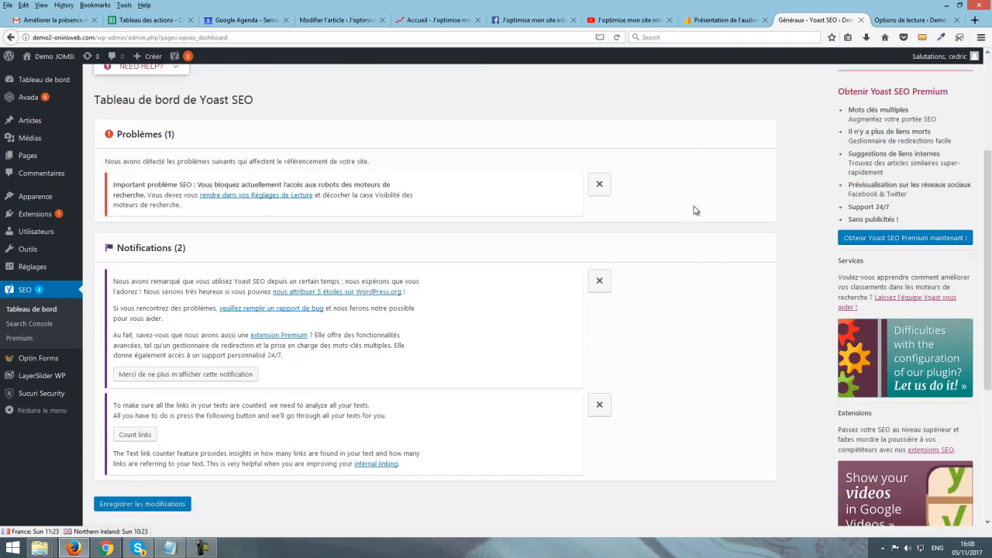
scroll(695, 210, "down", 3)
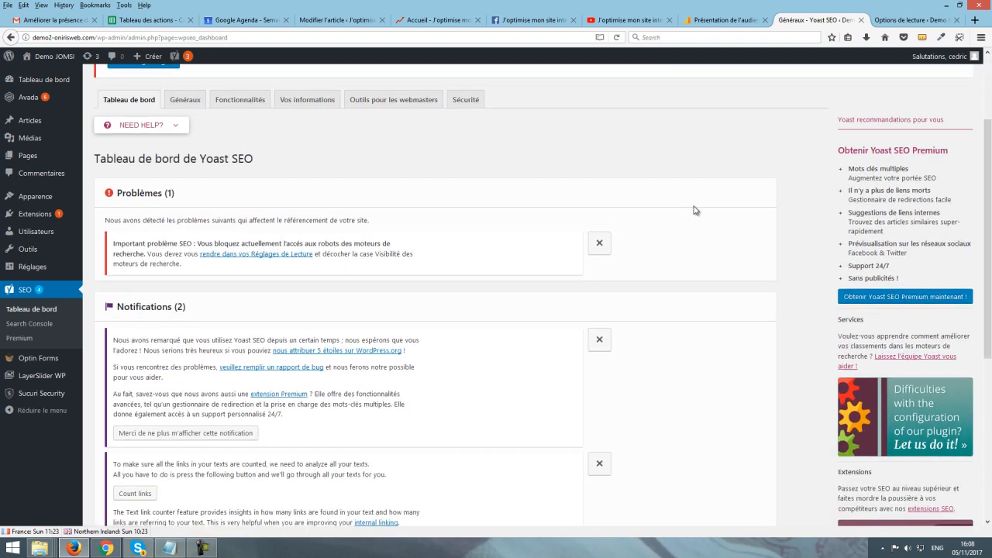